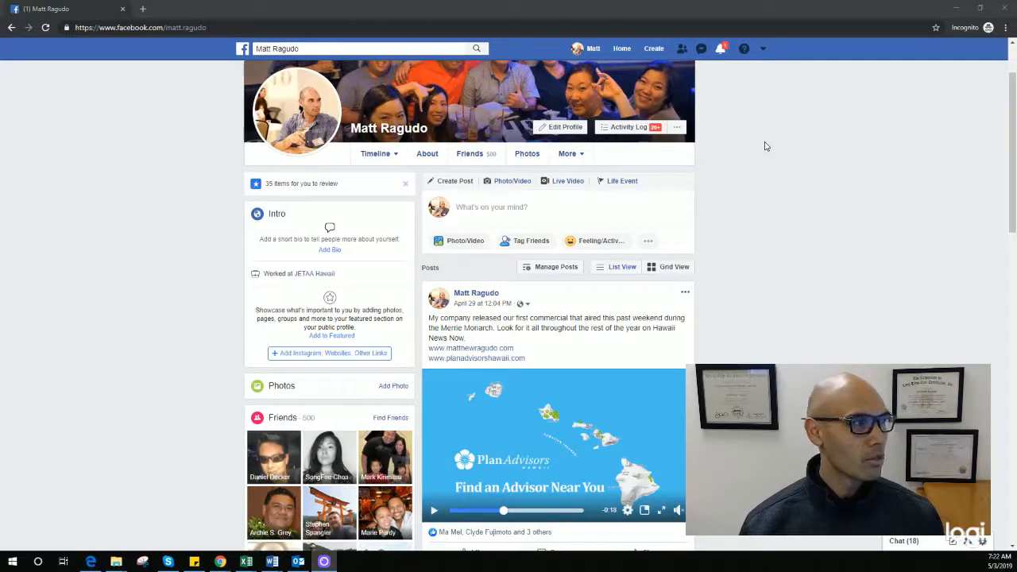
Step: Start a new Business or Brand page from the Create menu
click(655, 50)
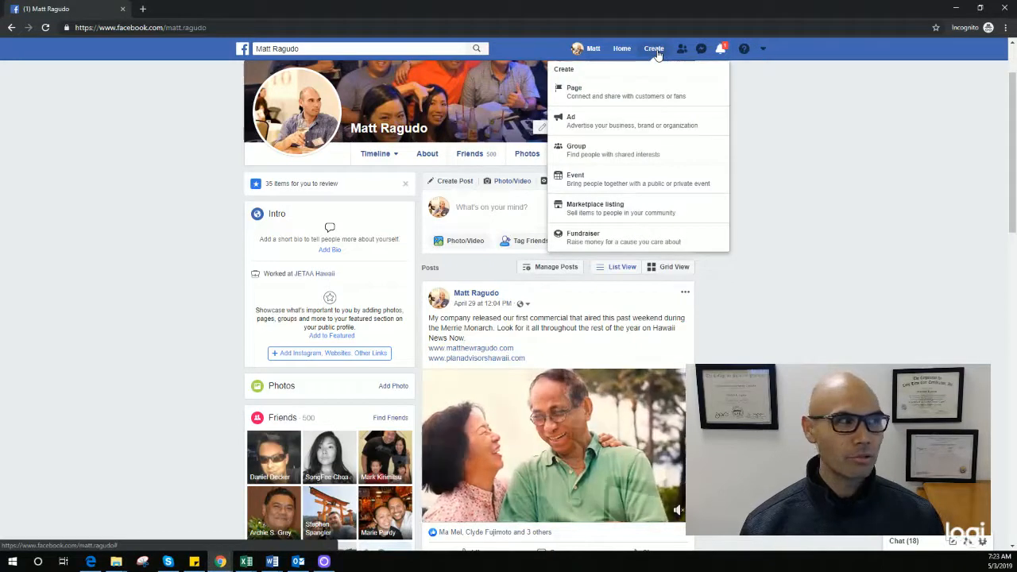
click(592, 97)
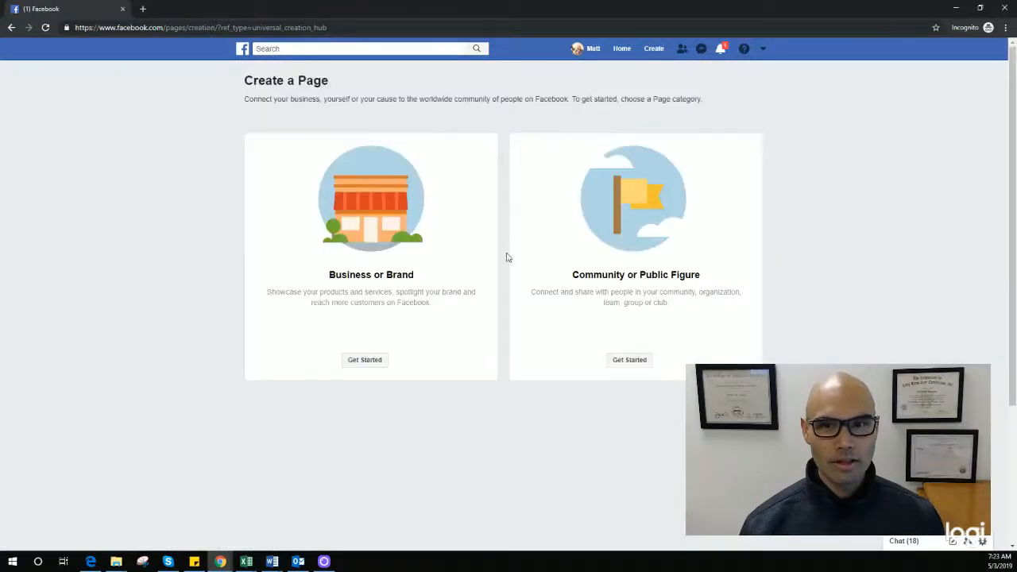
click(367, 367)
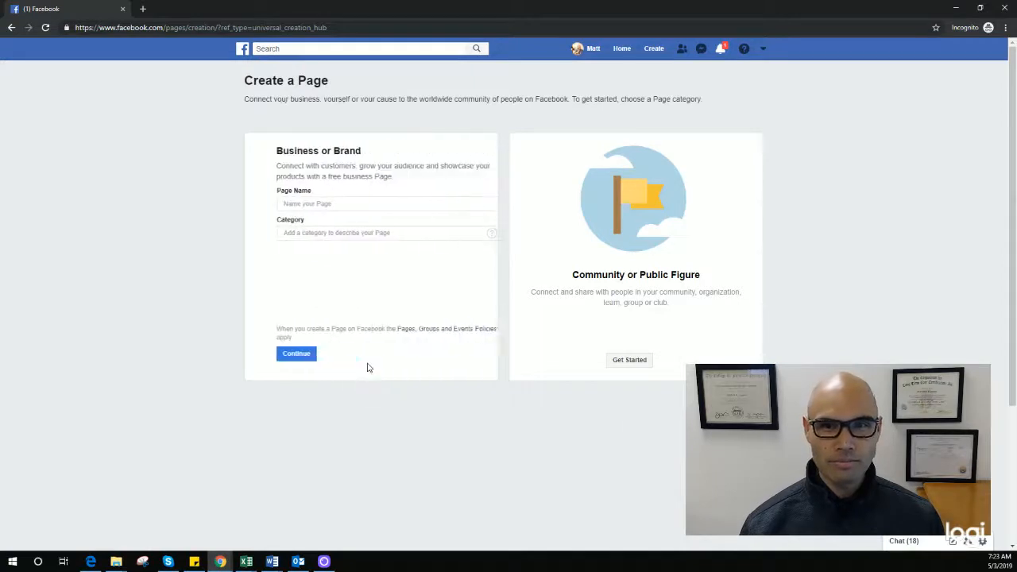
Step: Enter the page name: the owner's name followed by '- Plan Advisors Hawaii'
click(318, 204)
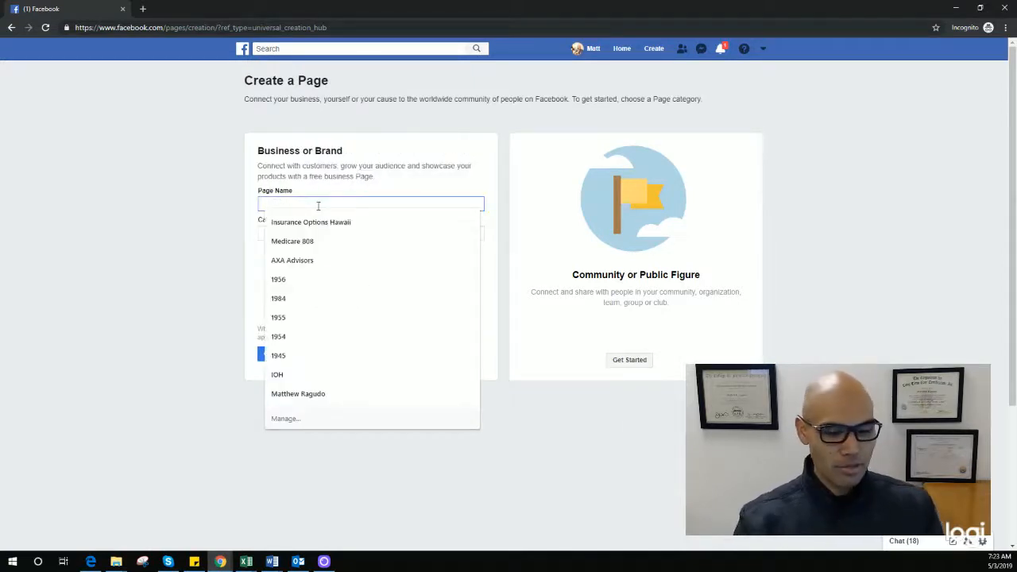
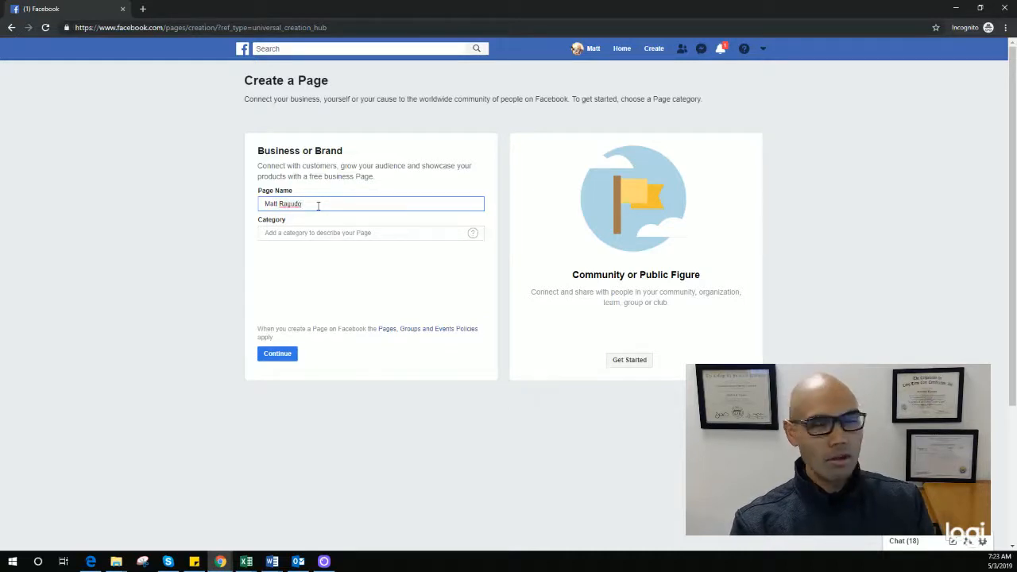
text( Plan Advisors)
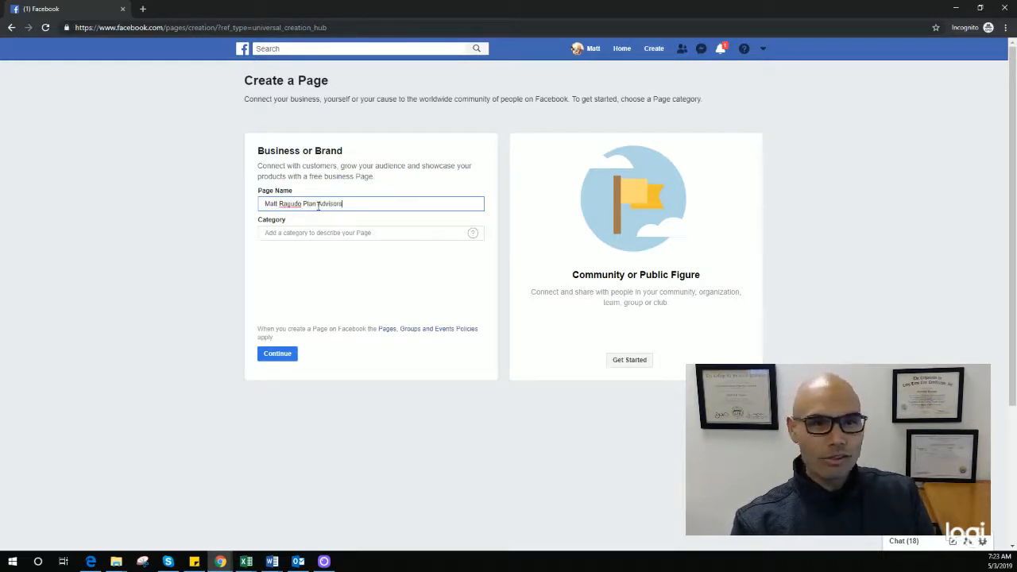
text( Hawaii)
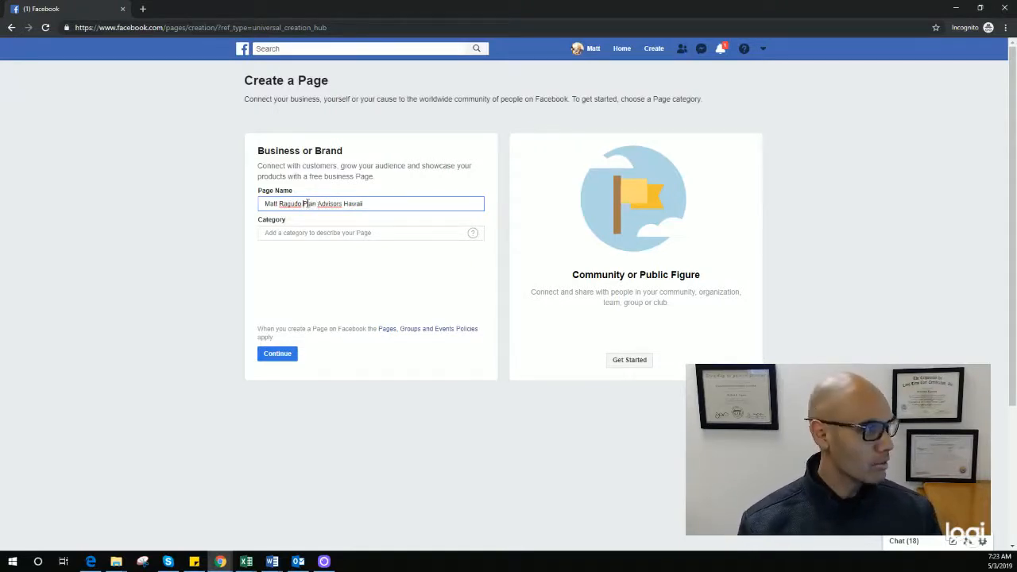
text(-)
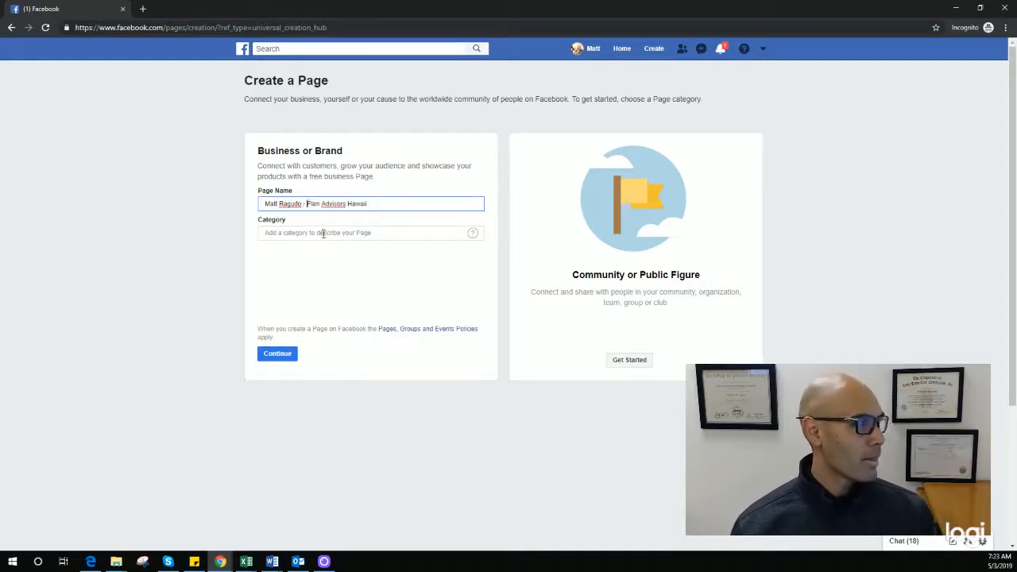
Step: Set the page category to Insurance Broker
click(323, 233)
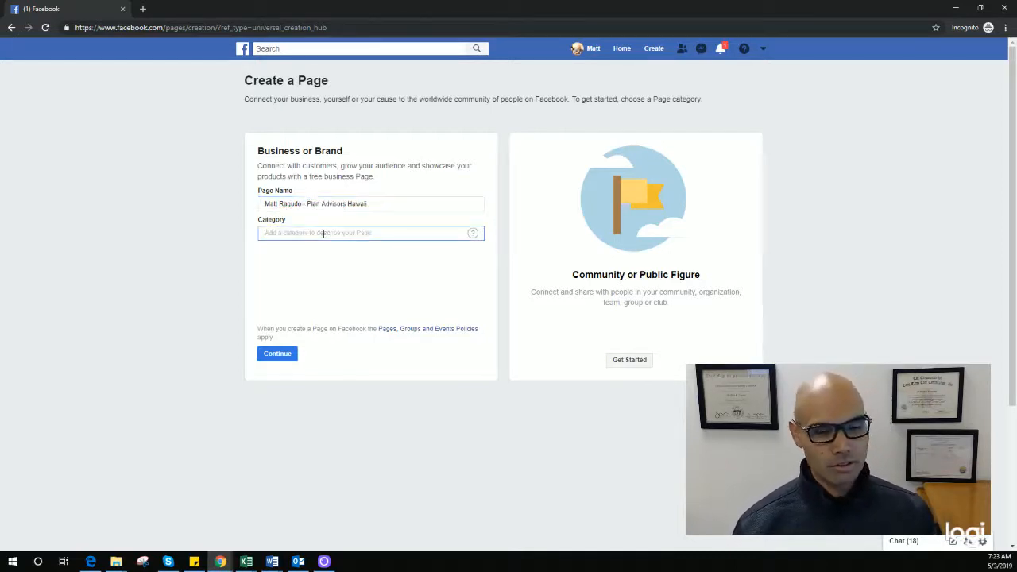
text(insura)
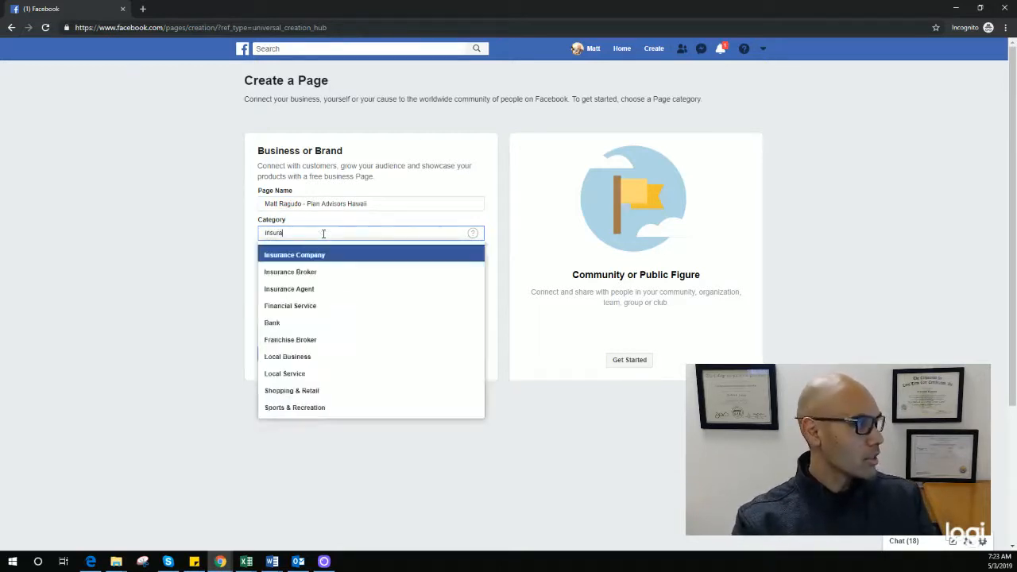
click(310, 273)
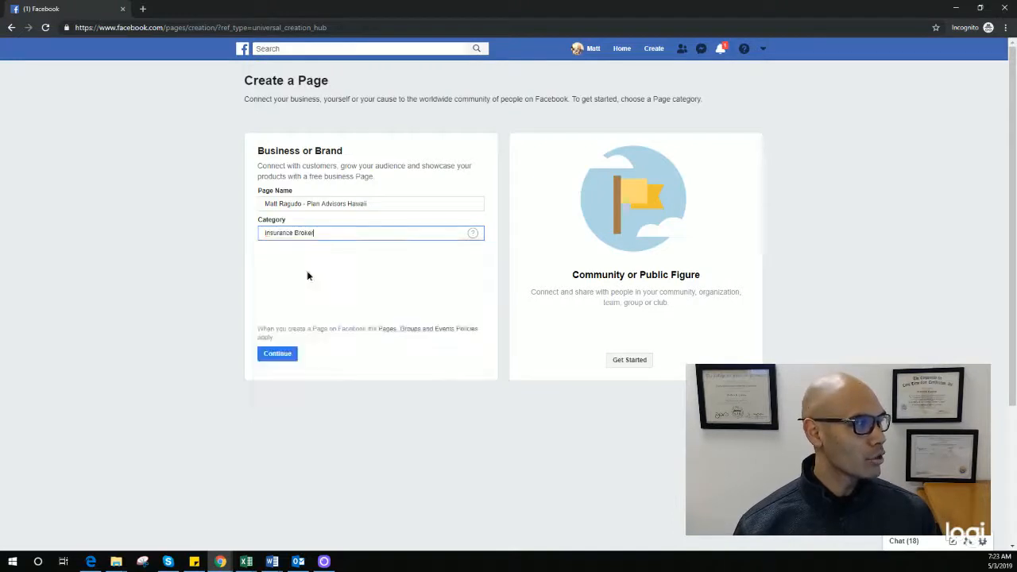
click(308, 237)
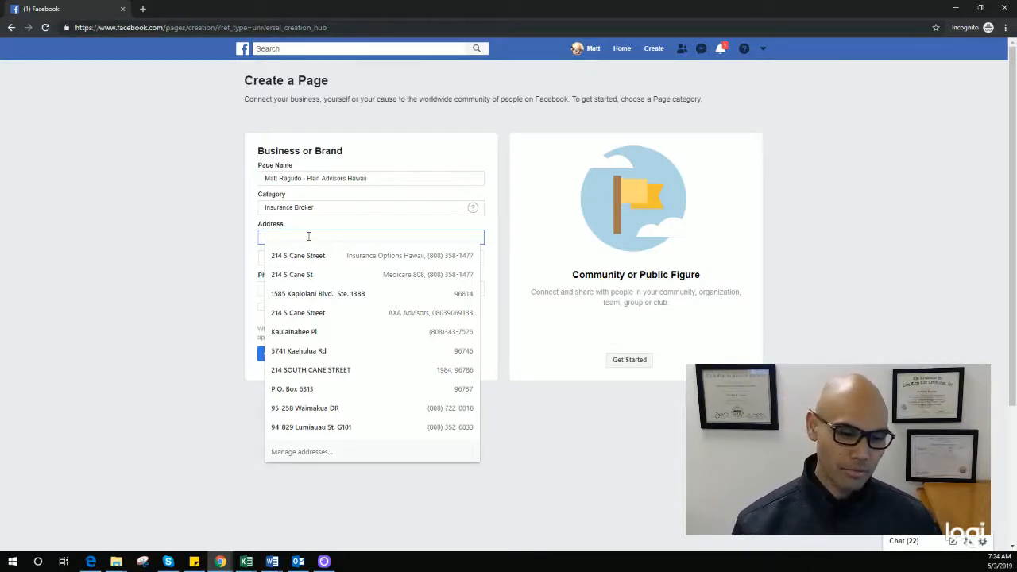
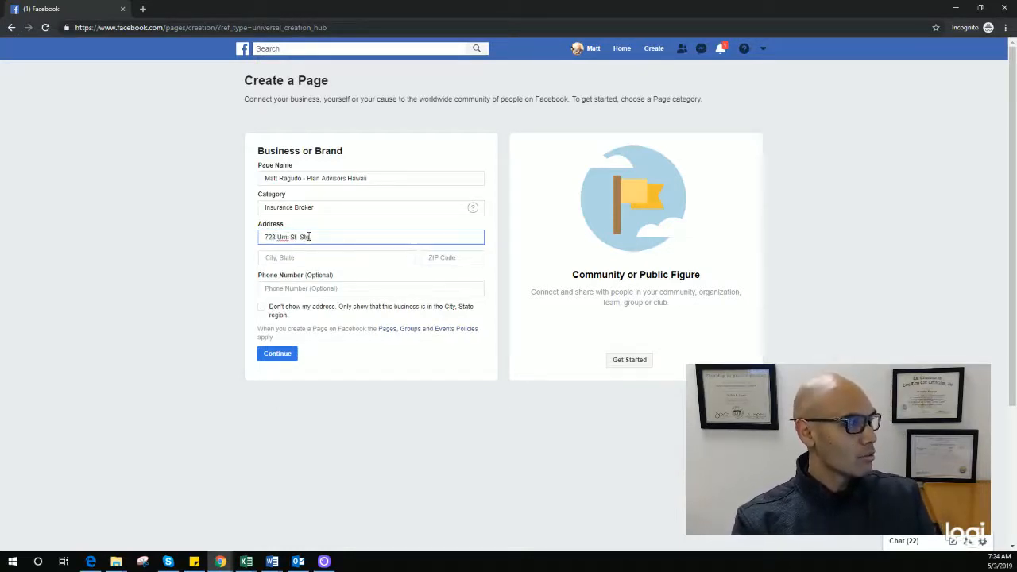
Step: Enter the business street address, Honolulu, Hawaii as the city, and the ZIP code
key(Tab)
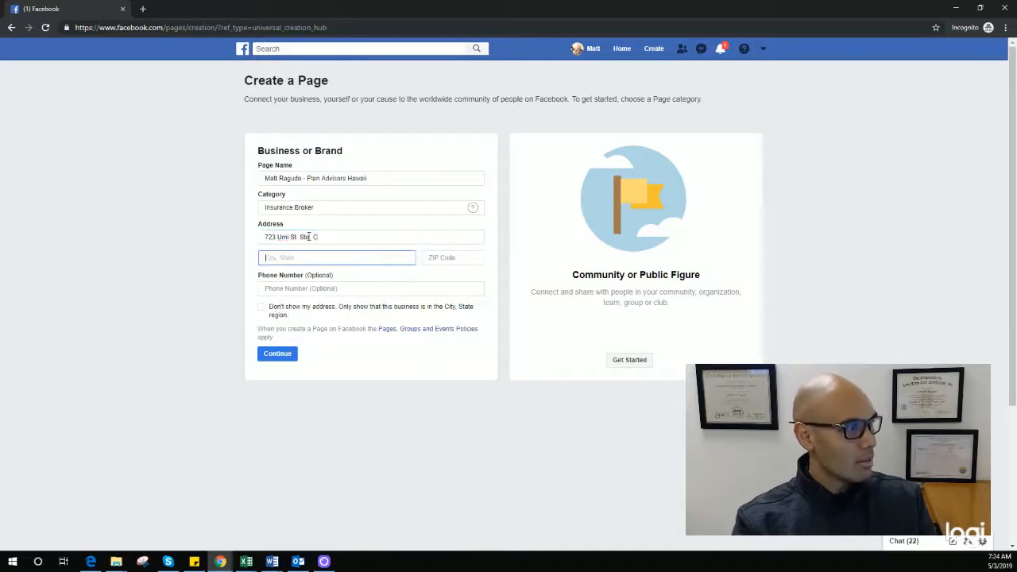
text(Honolulu)
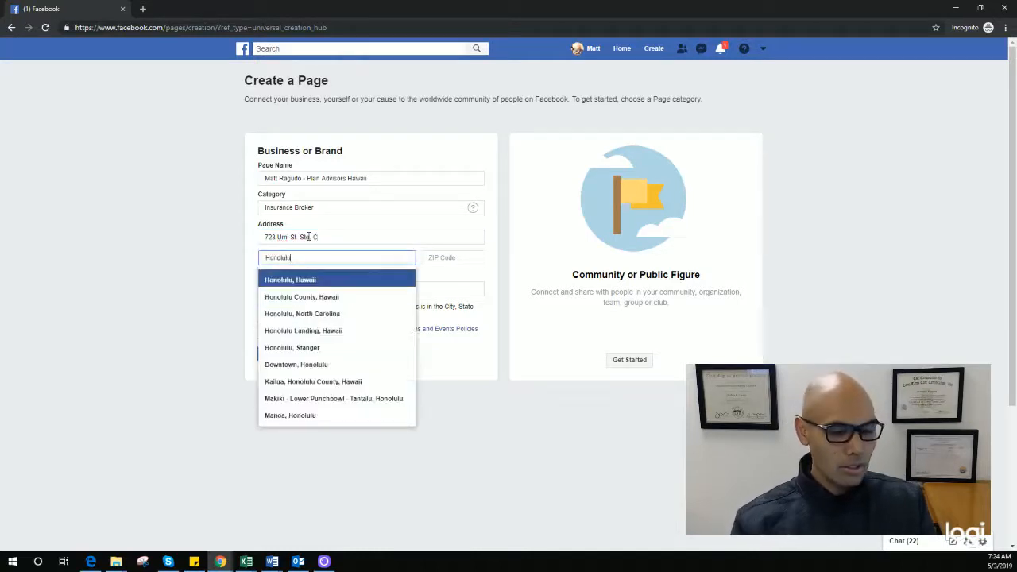
key(Return)
key(Tab)
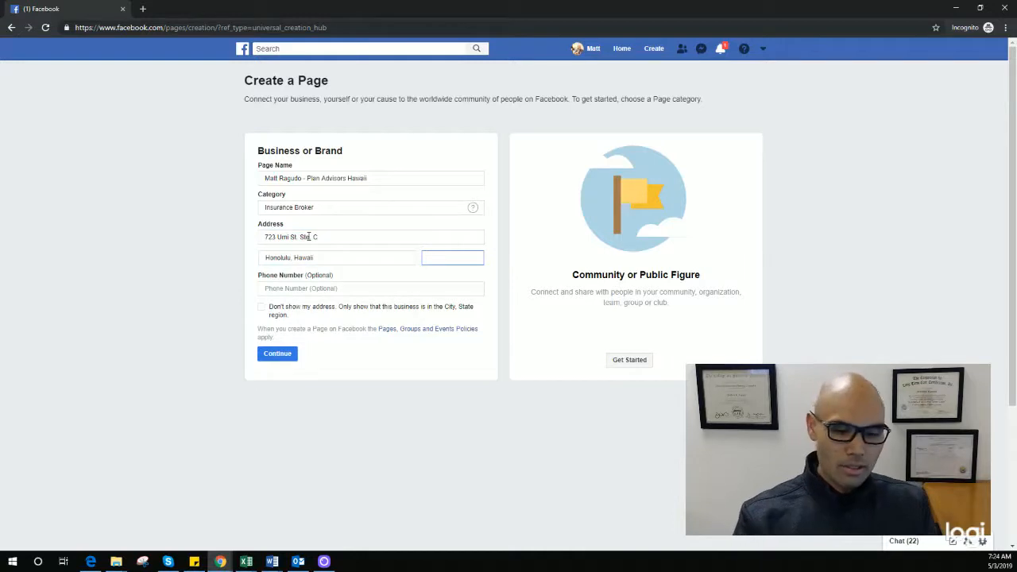
text(96819)
Step: Enter the business phone number, correcting the mistyped digits
key(Tab)
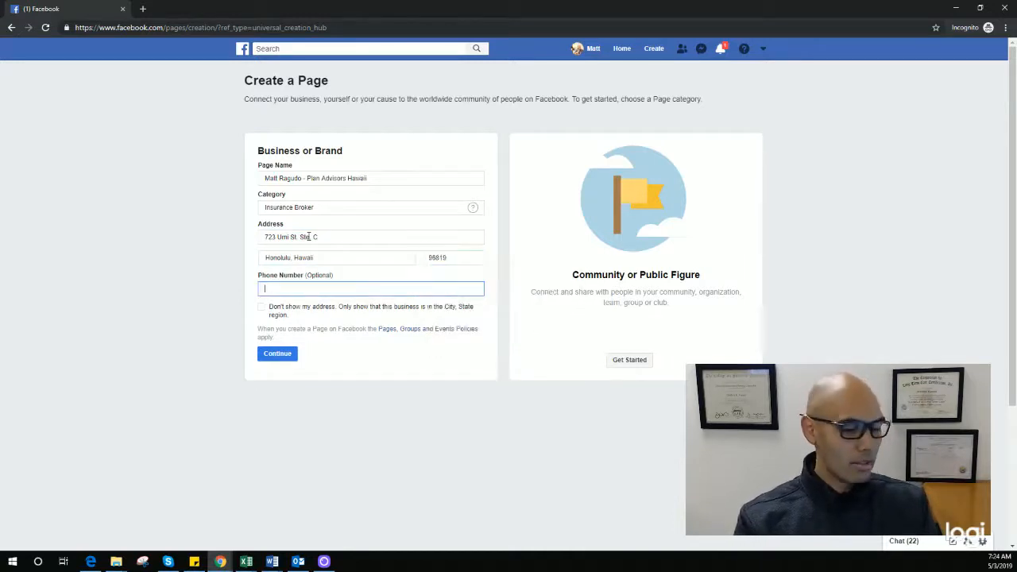
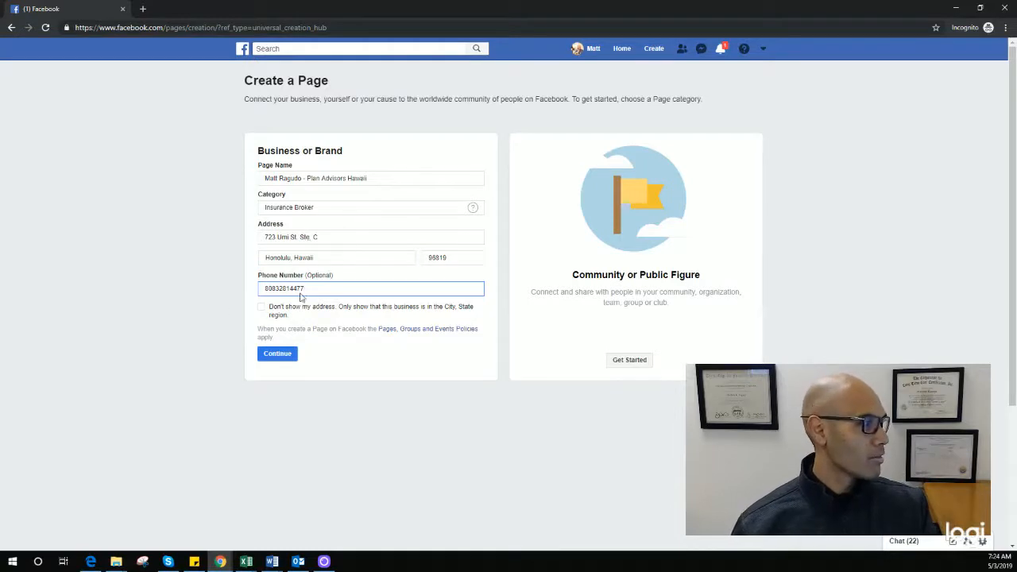
drag(305, 290, 227, 294)
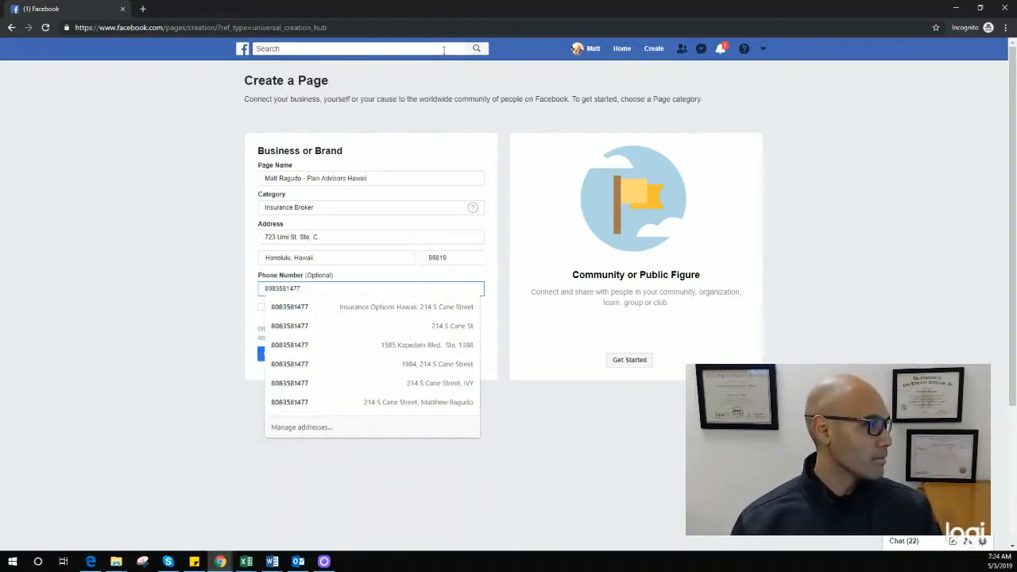
click(489, 269)
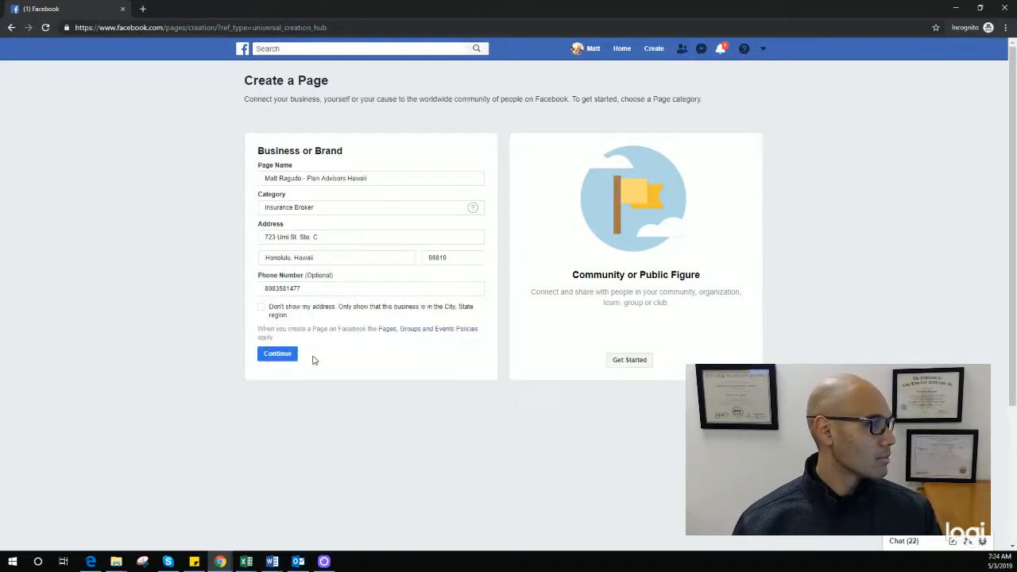
Step: Submit the page details, then skip the profile picture without uploading a photo
click(280, 357)
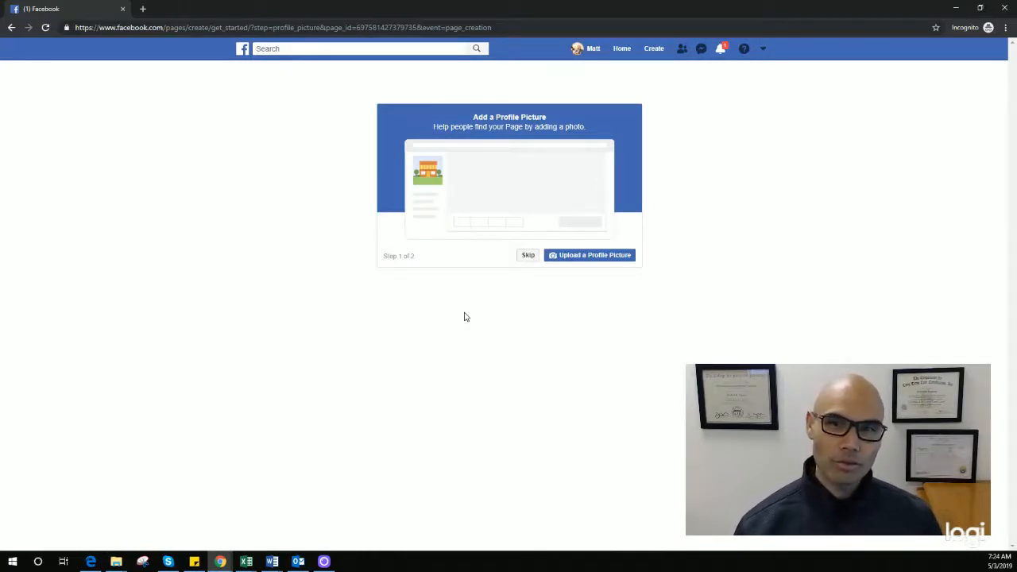
click(577, 256)
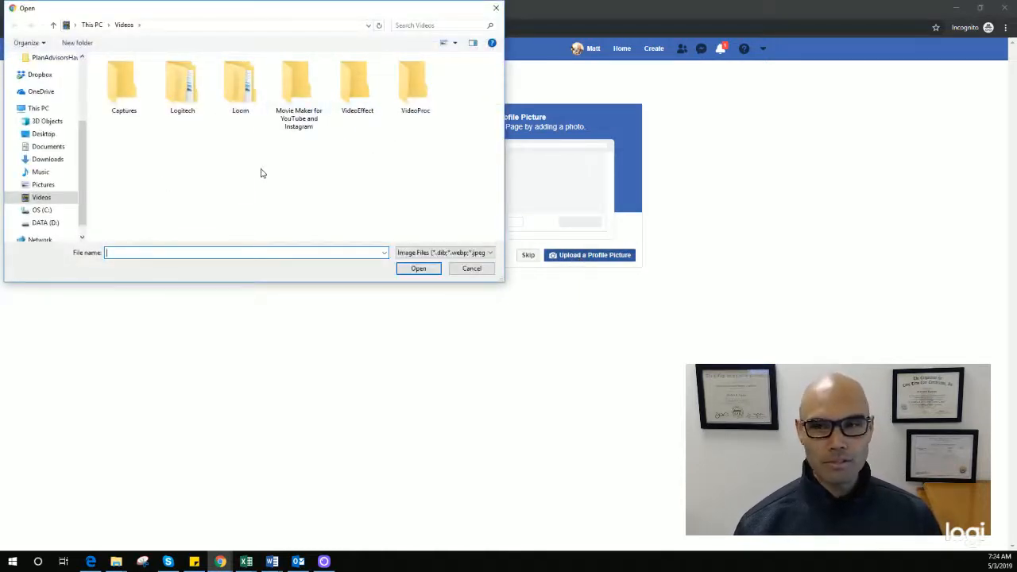
click(495, 9)
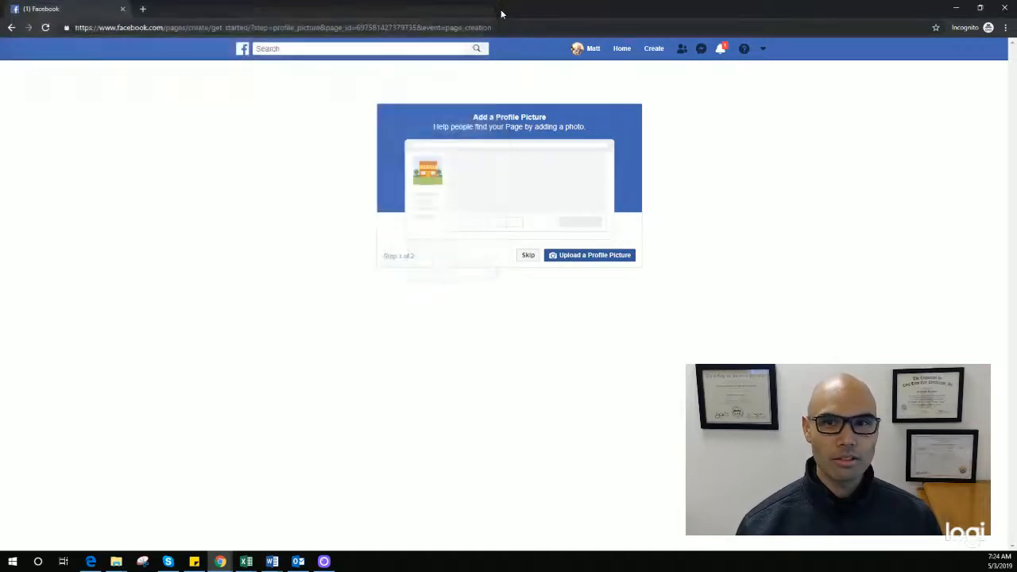
click(524, 259)
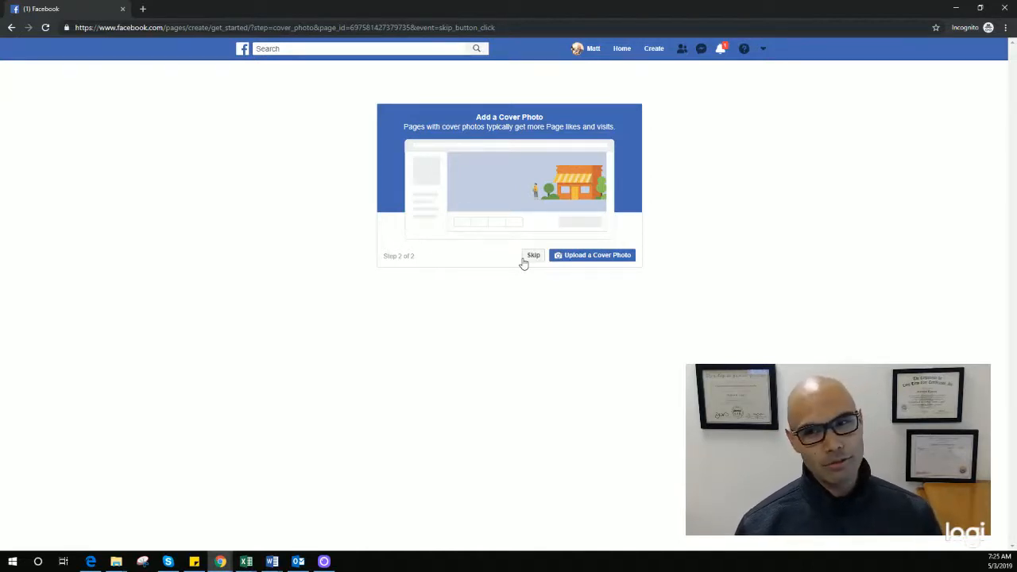
Step: Skip the cover photo step, leaving the page without a cover image
click(529, 260)
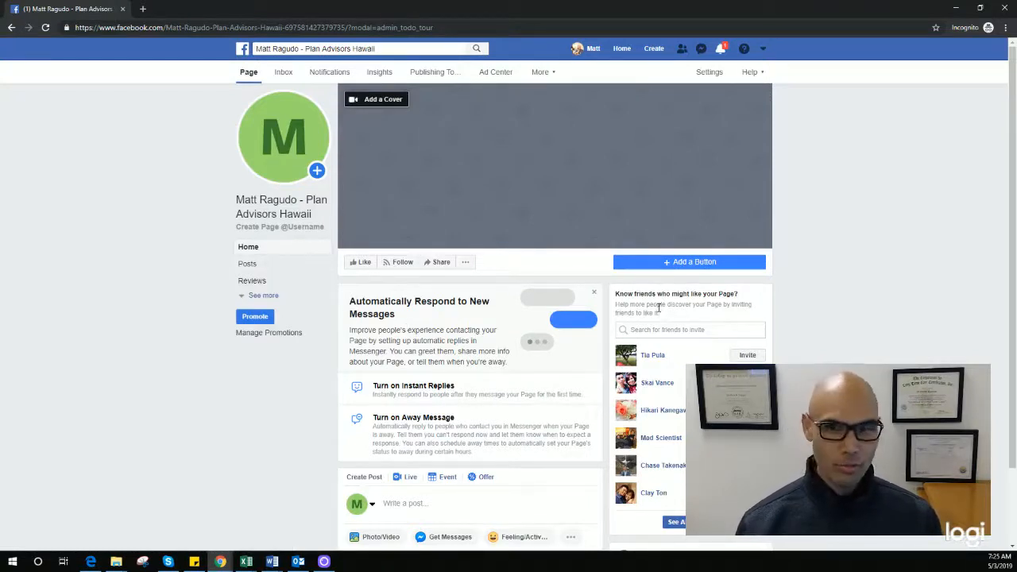
Step: Scroll down and back up to review the new page with its default M avatar
scroll(667, 349, down, 1)
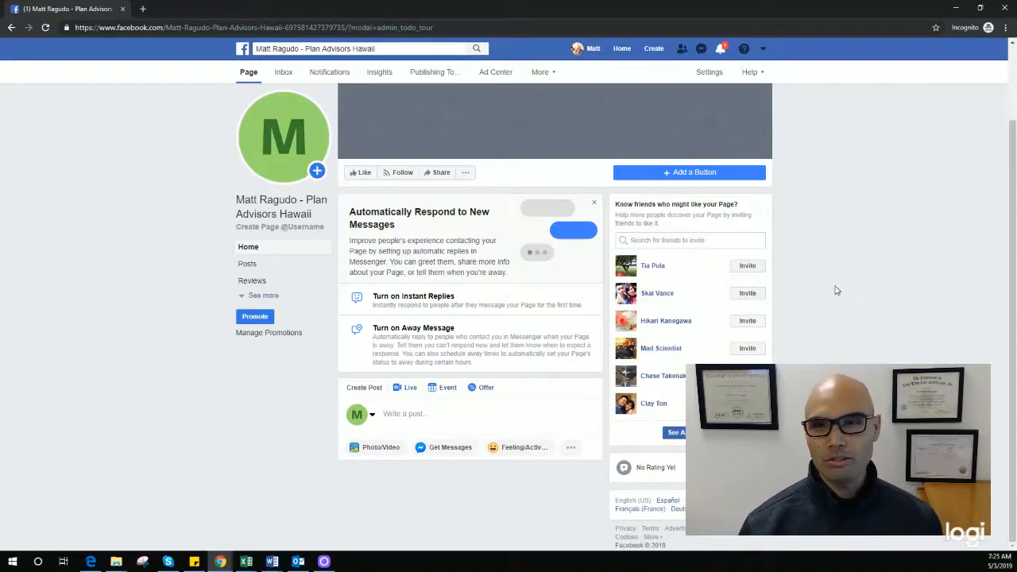
scroll(836, 291, up, 1)
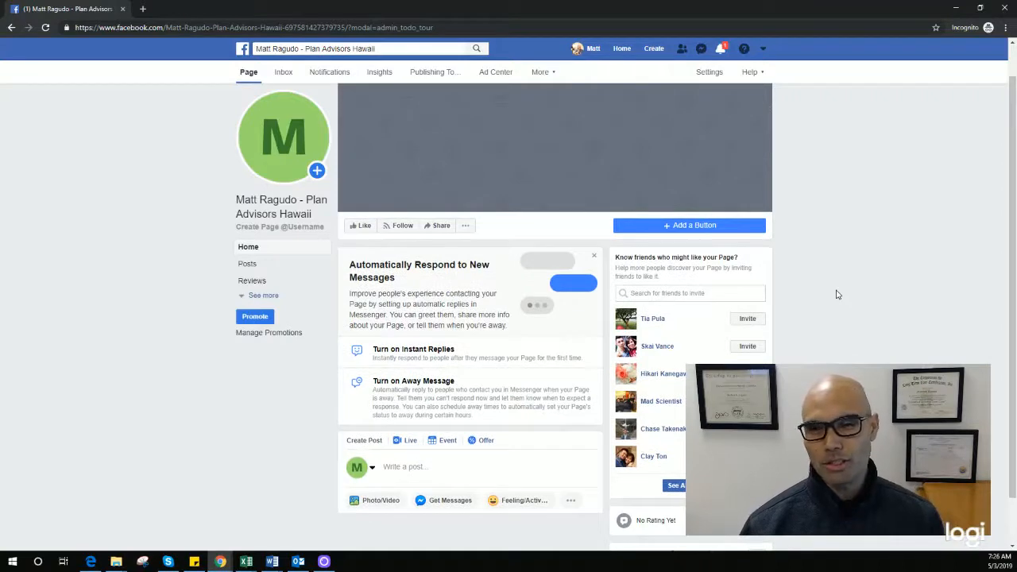